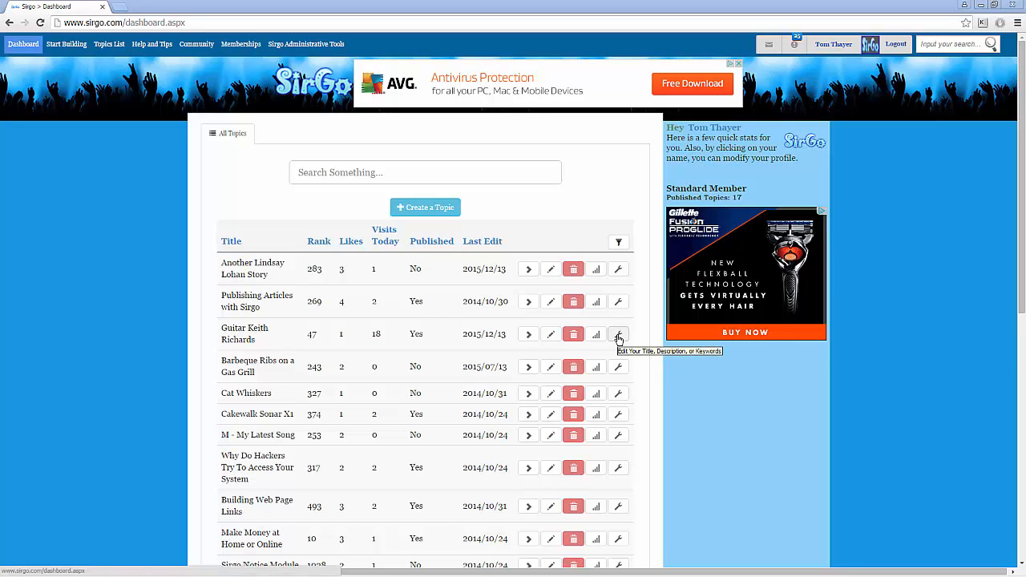
Open the page settings of the Guitar Keith Richards topic, remove its Open Graph image, and refresh the page editor
left_click(618, 337)
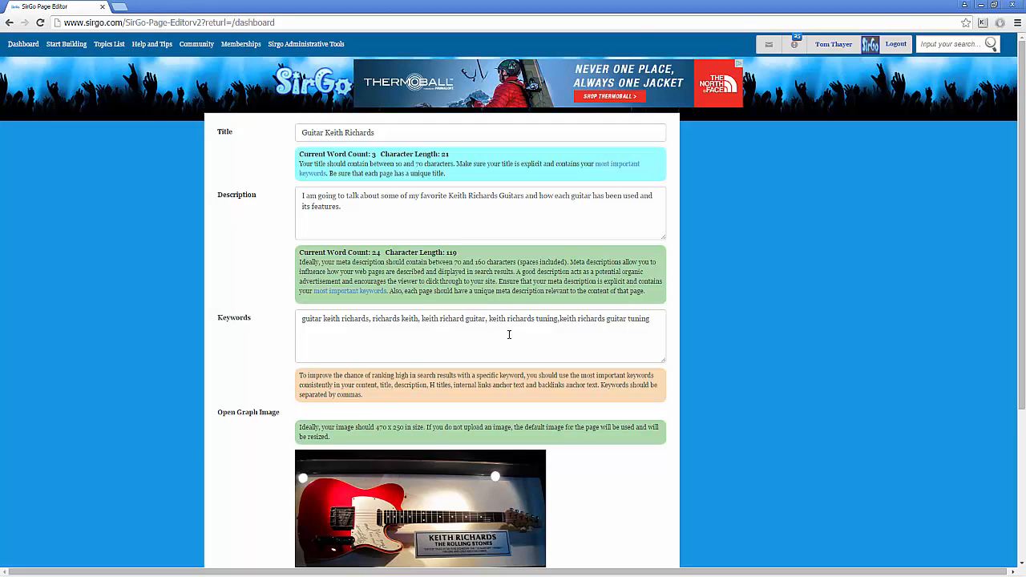
scroll(257, 456, "down", 1)
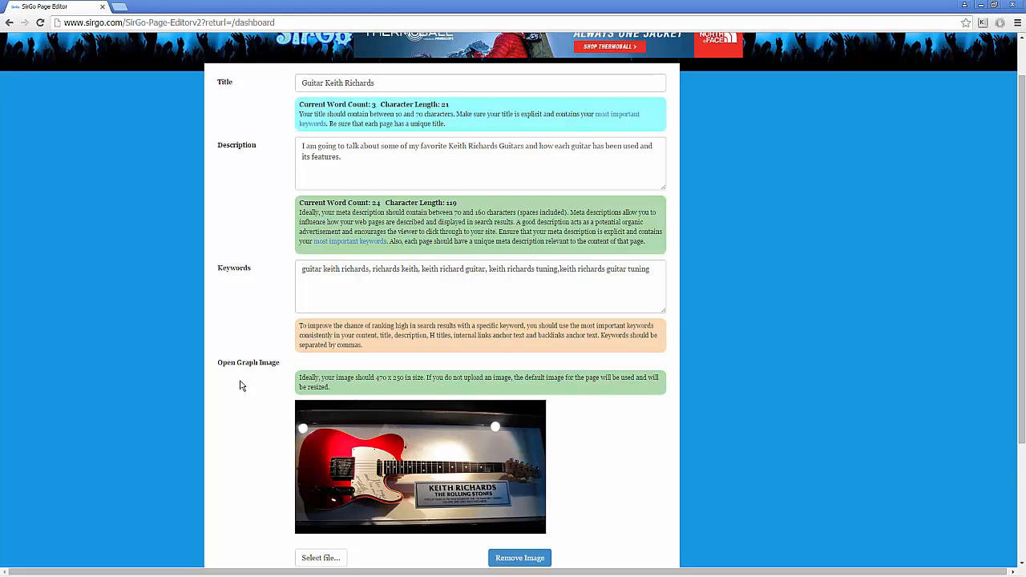
scroll(240, 385, "down", 1)
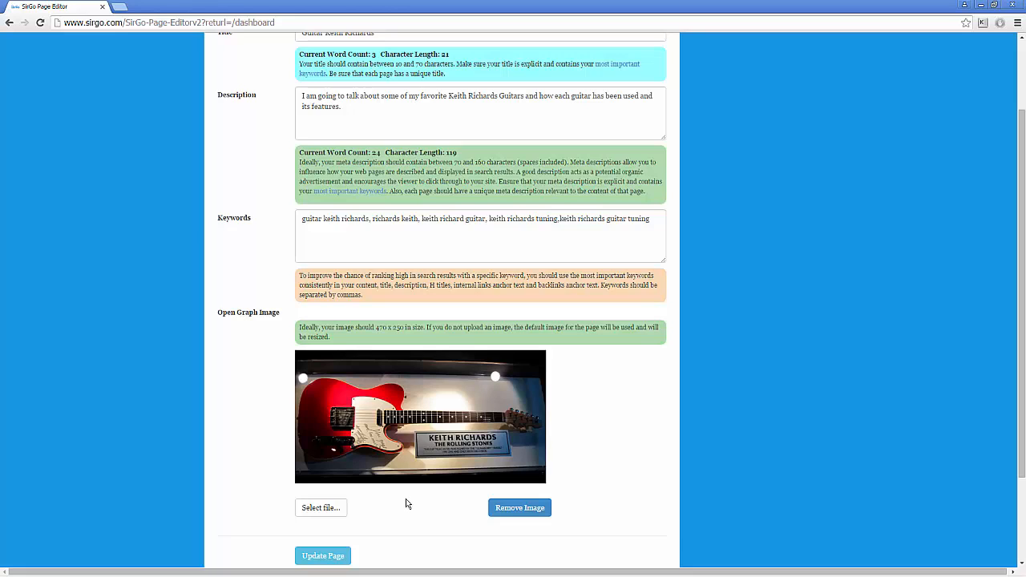
left_click(497, 511)
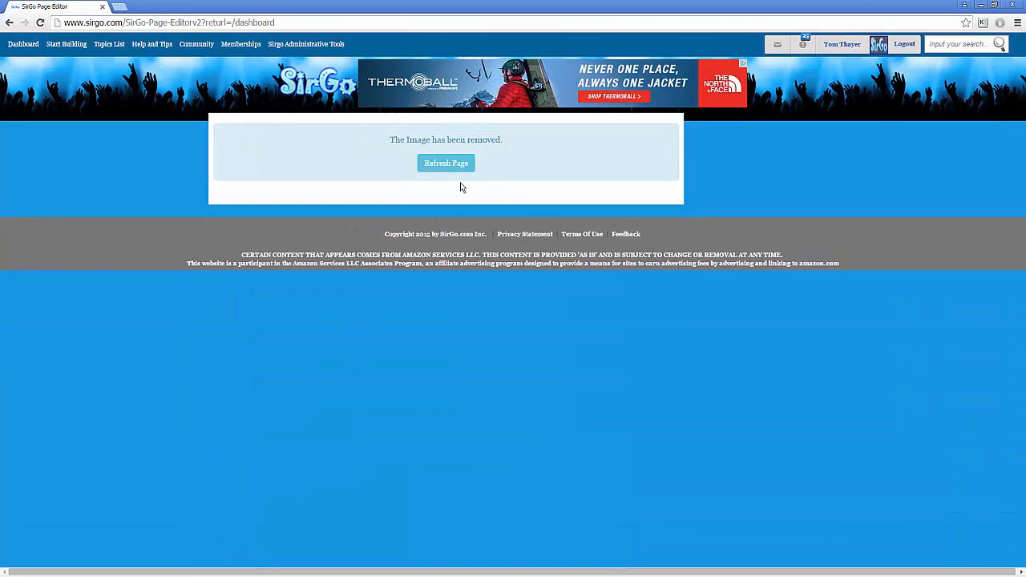
left_click(447, 163)
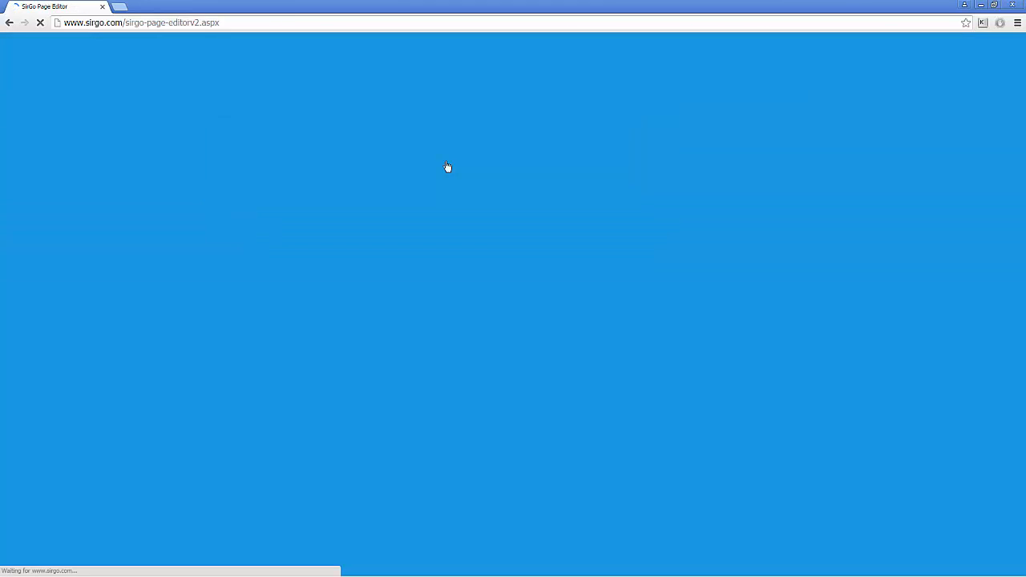
scroll(257, 268, "down", 2)
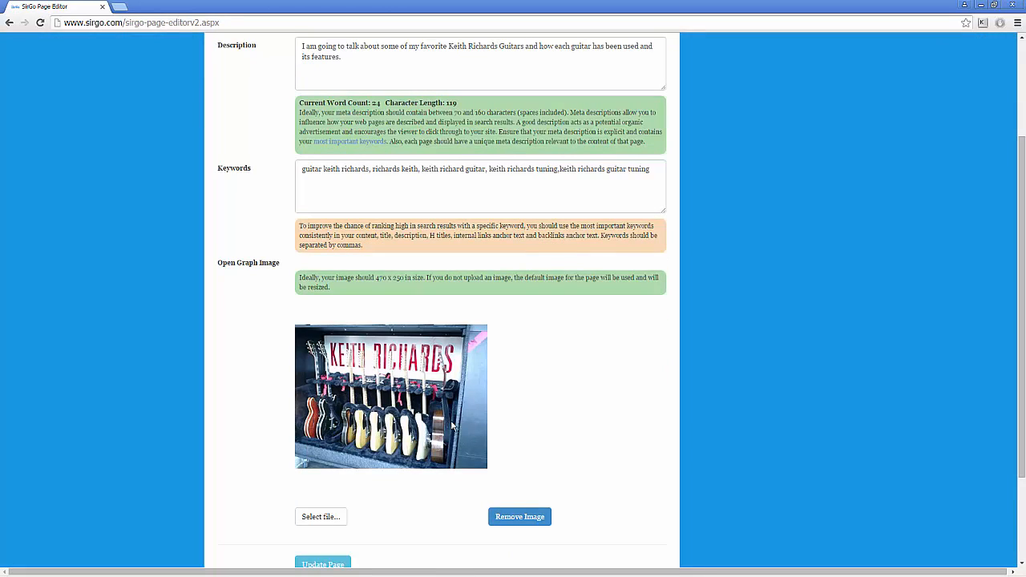
scroll(264, 424, "up", 2)
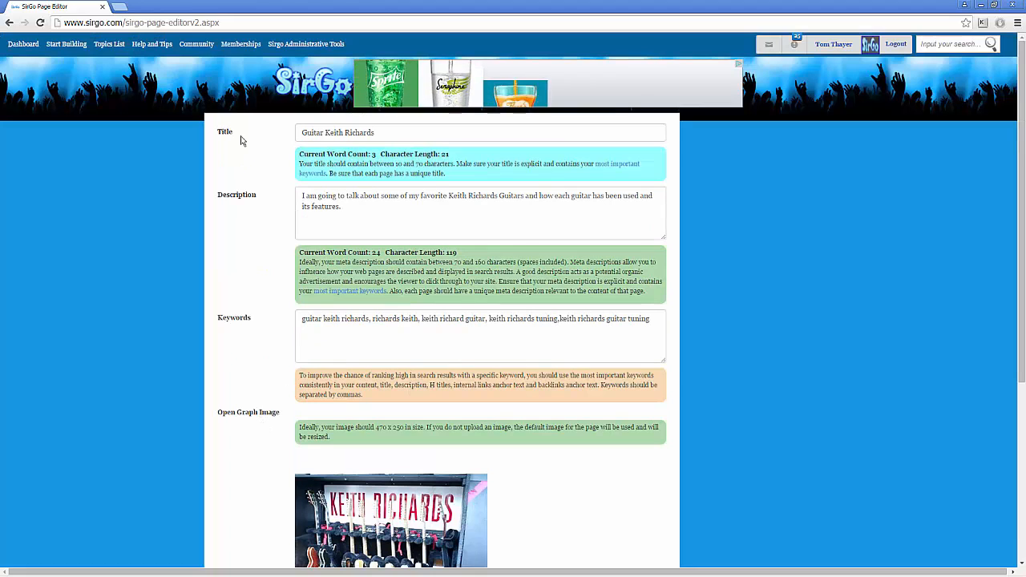
View the published Guitar Keith Richards page from the dashboard and look at its first article image
left_click(32, 49)
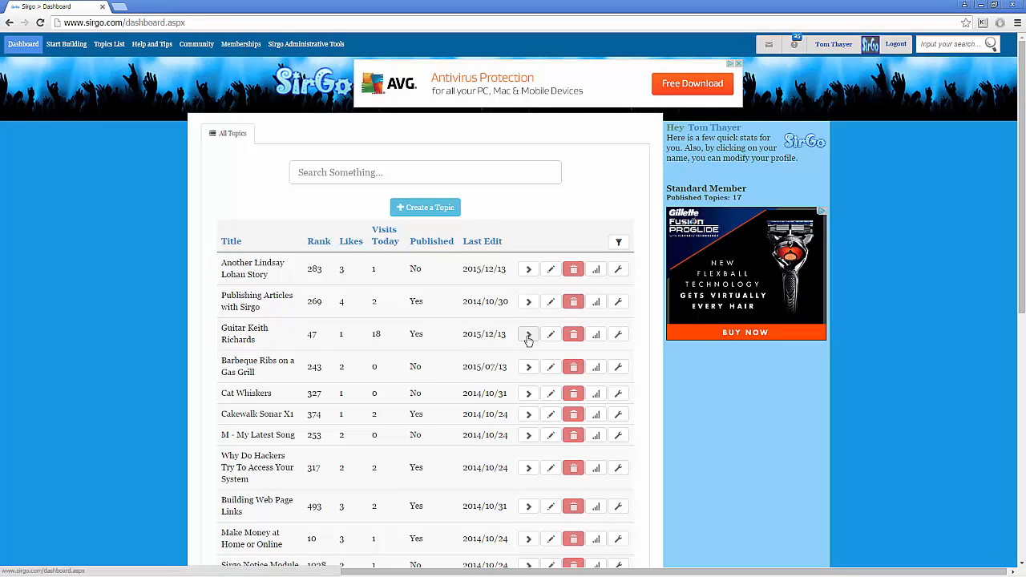
left_click(528, 336)
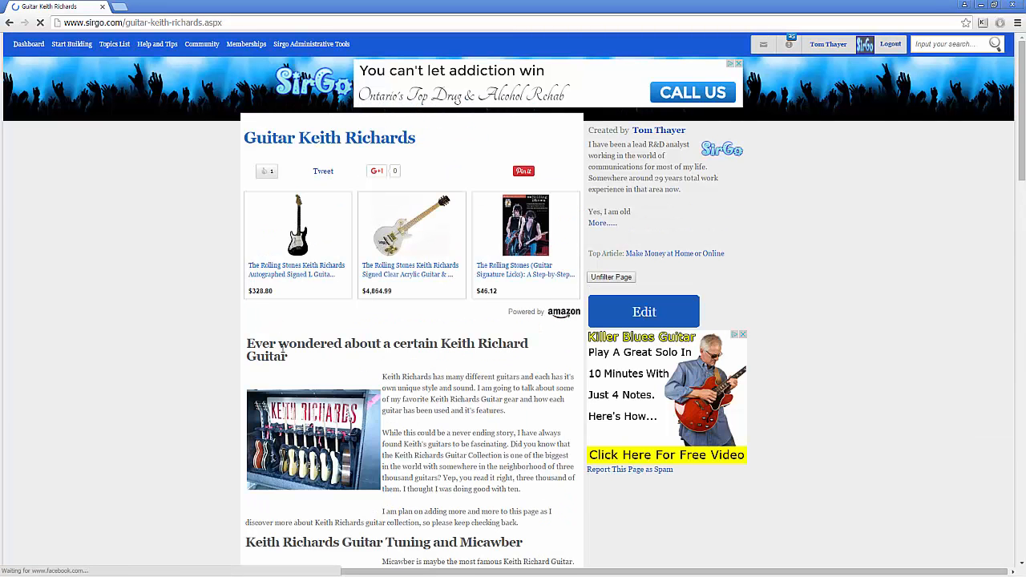
scroll(282, 345, "down", 1)
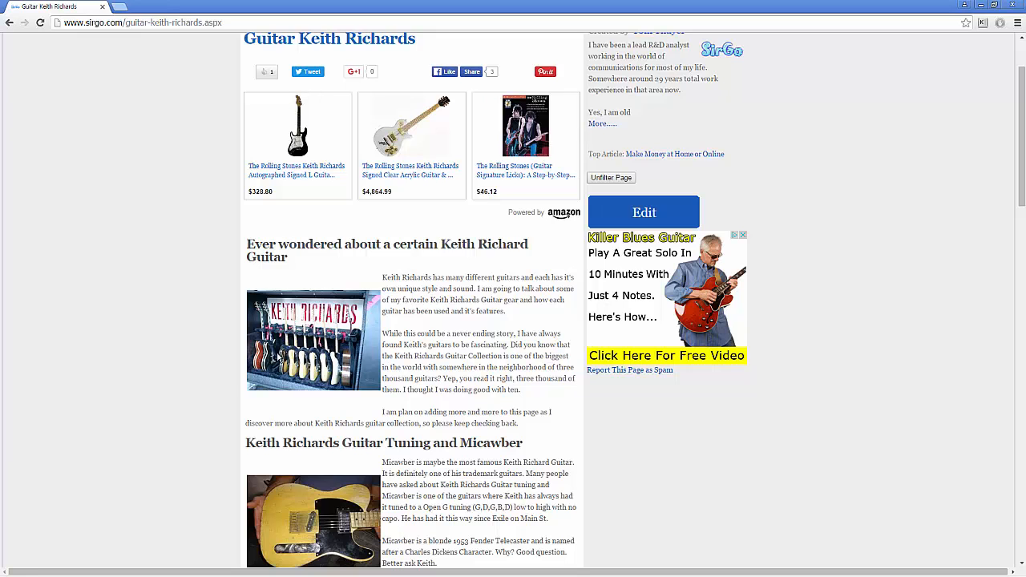
scroll(281, 358, "up", 2)
Reopen the Guitar Keith Richards topic's page settings and choose keef-red-tele.png as the Open Graph image file
mouse_move(32, 45)
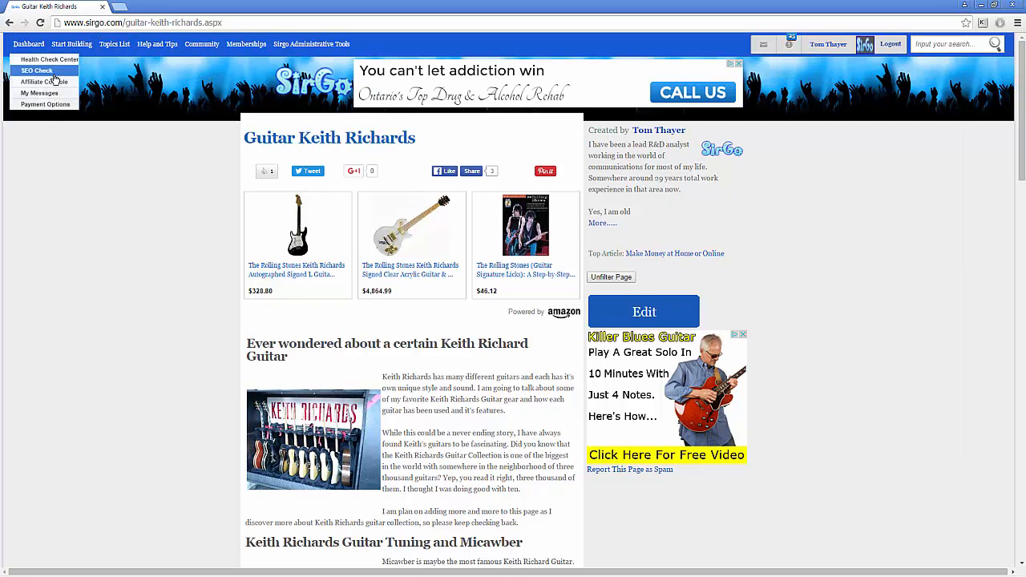
left_click(28, 47)
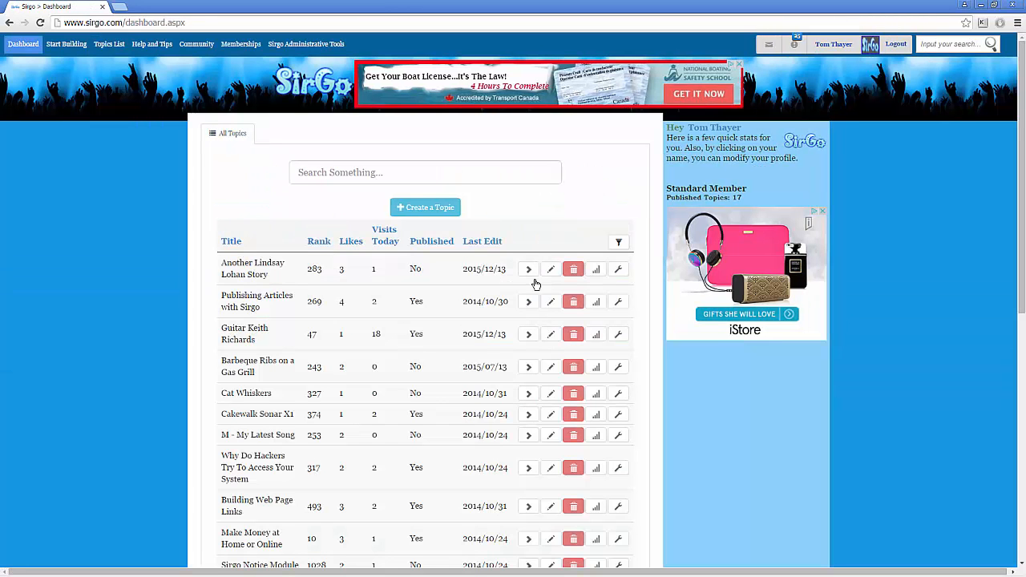
left_click(620, 336)
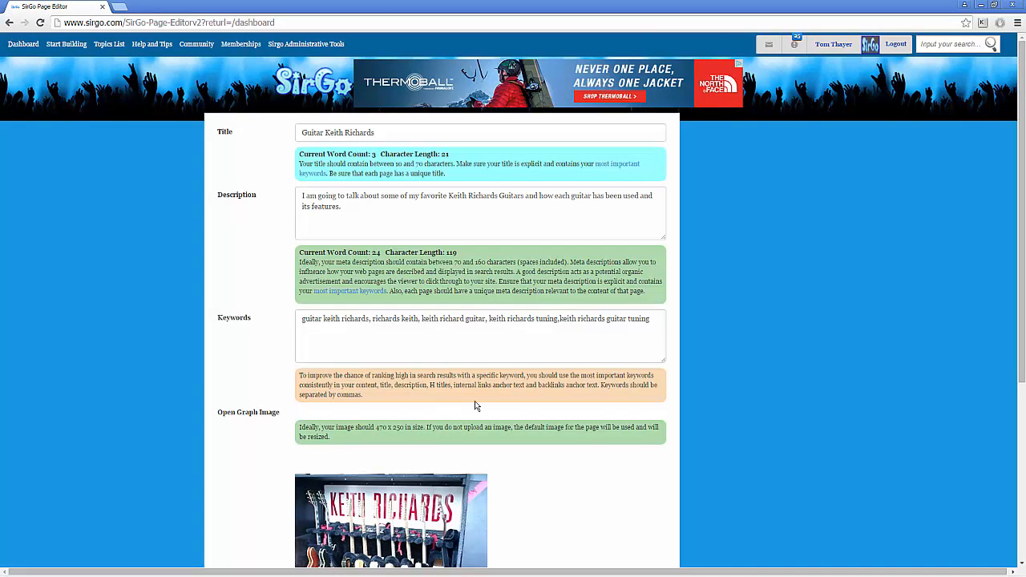
scroll(234, 412, "down", 3)
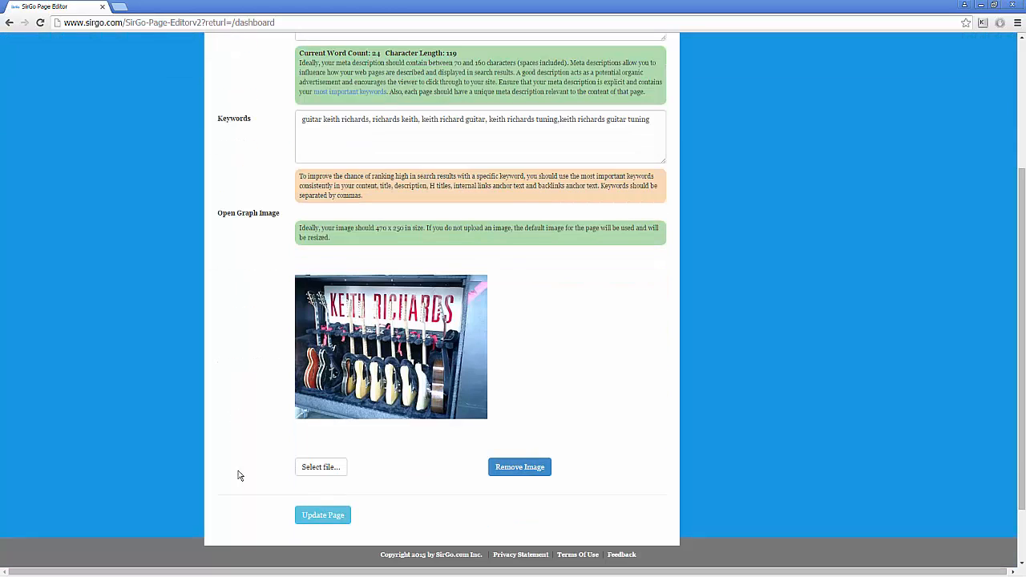
left_click(310, 471)
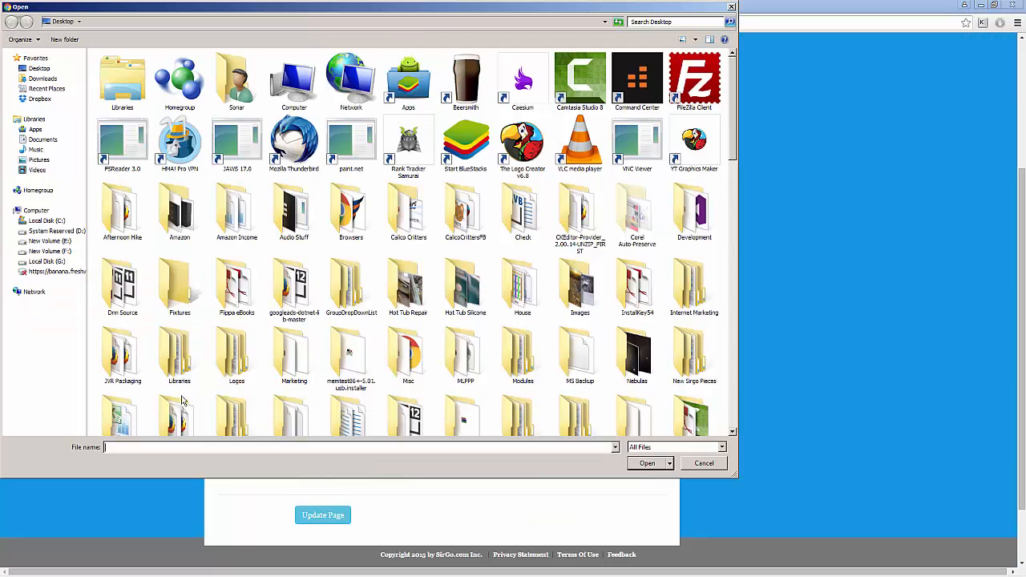
type("ke")
key("Down")
key("Down")
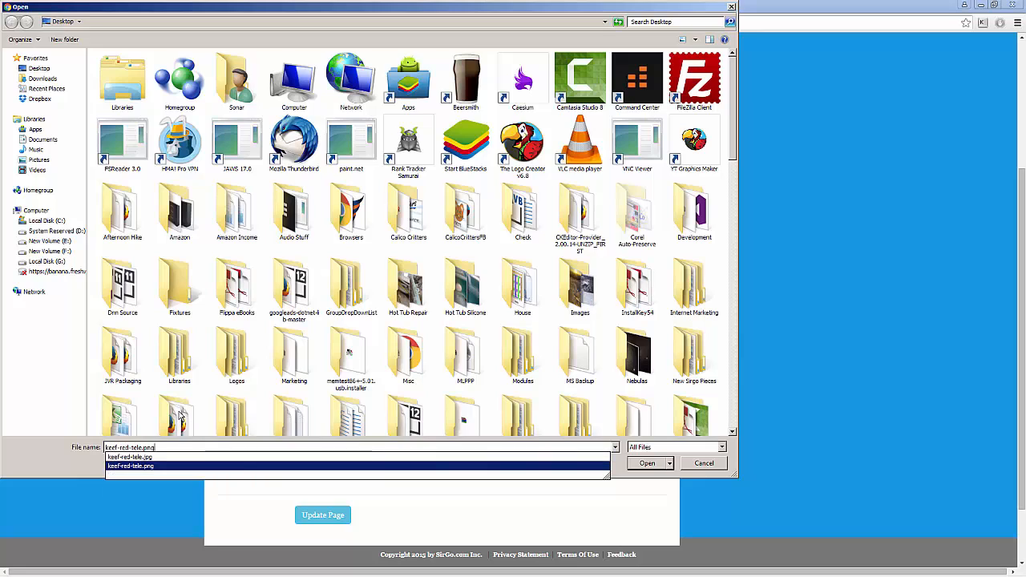
key("Return")
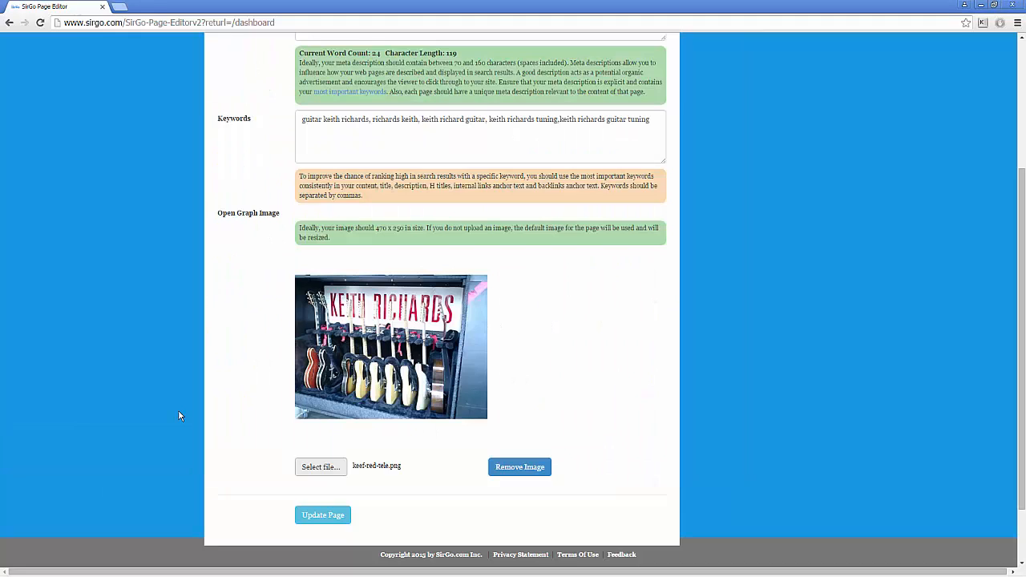
Update the page with the selected image and refresh the editor to check the Open Graph image
left_click(324, 517)
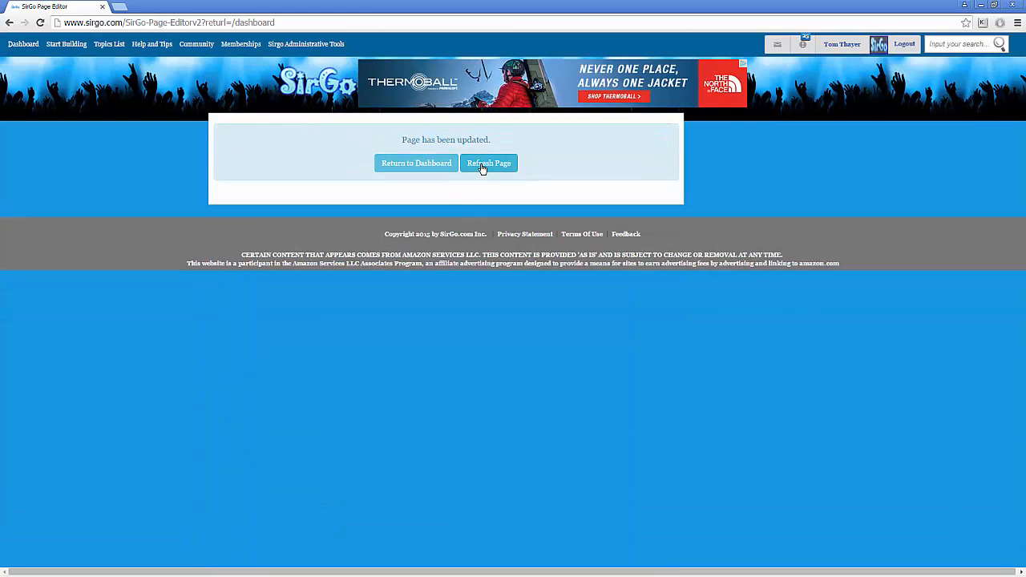
left_click(483, 167)
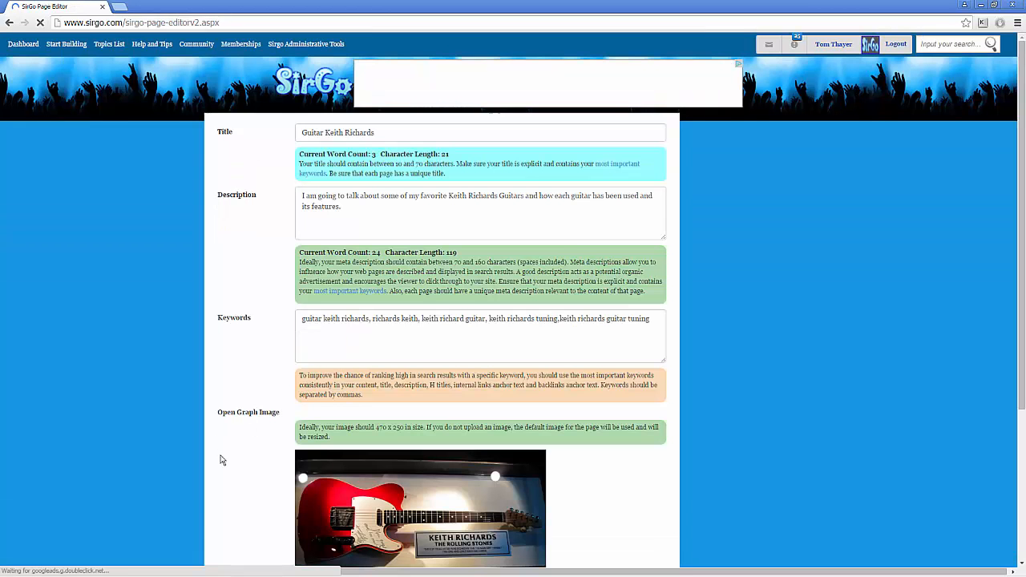
scroll(238, 467, "down", 1)
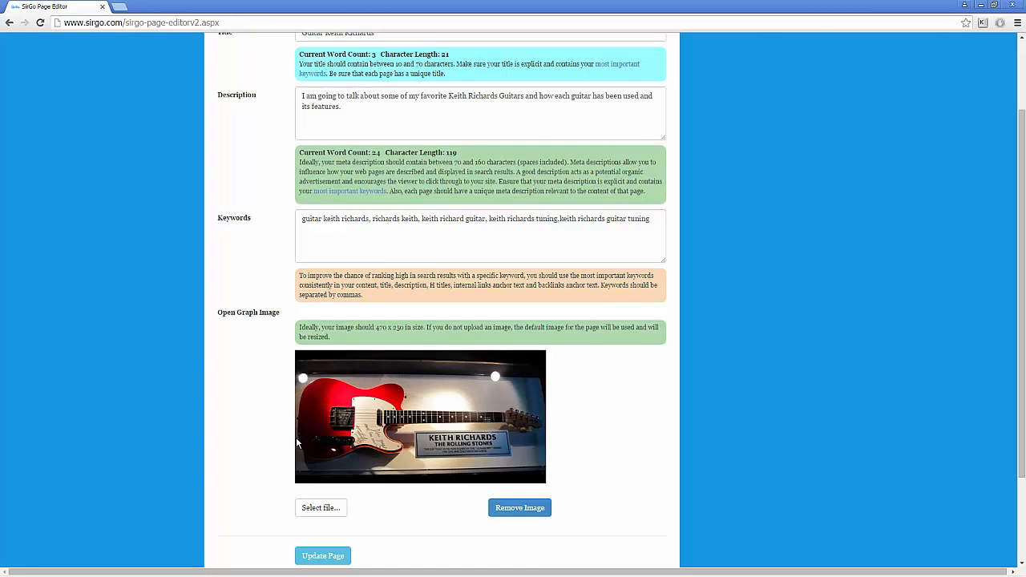
scroll(291, 447, "up", 1)
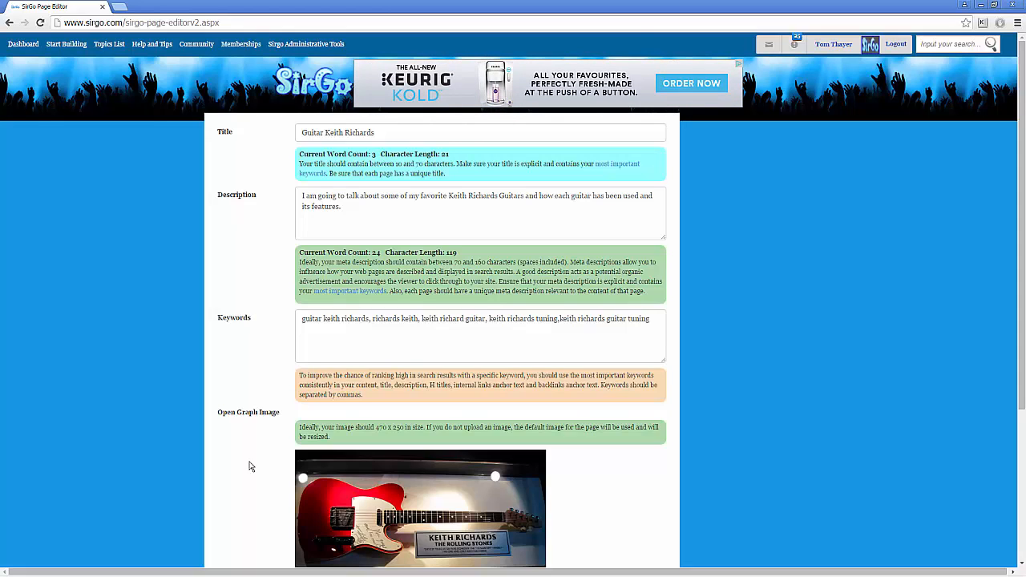
View the published Guitar Keith Richards page from the dashboard and look through all of its article images
left_click(25, 47)
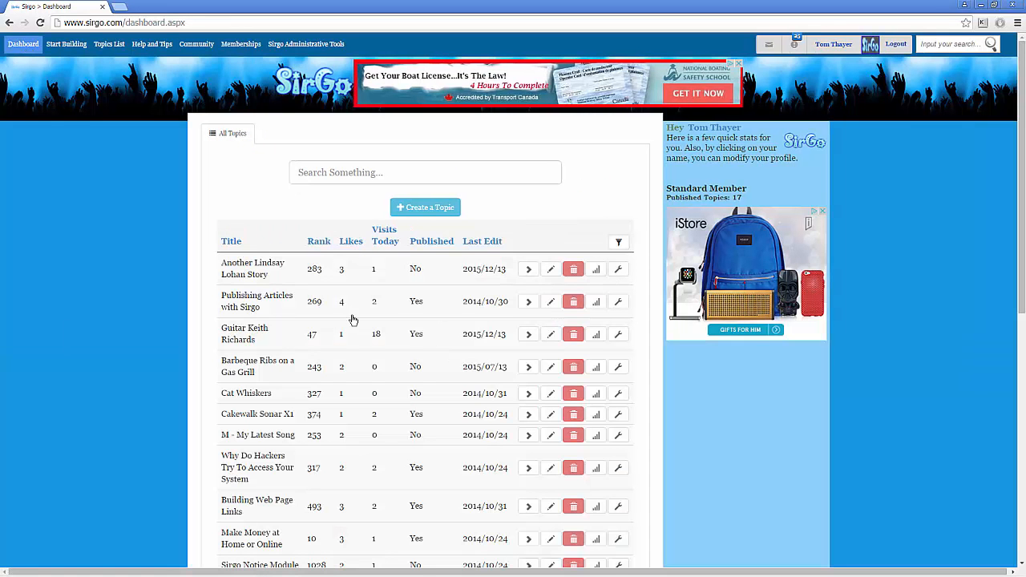
left_click(528, 336)
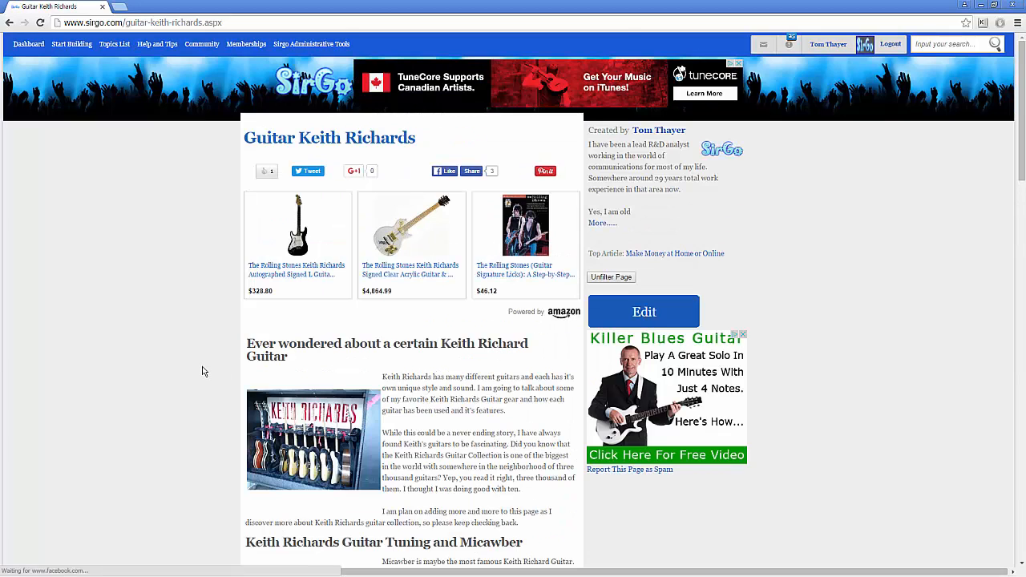
scroll(202, 370, "down", 8)
scroll(202, 371, "down", 7)
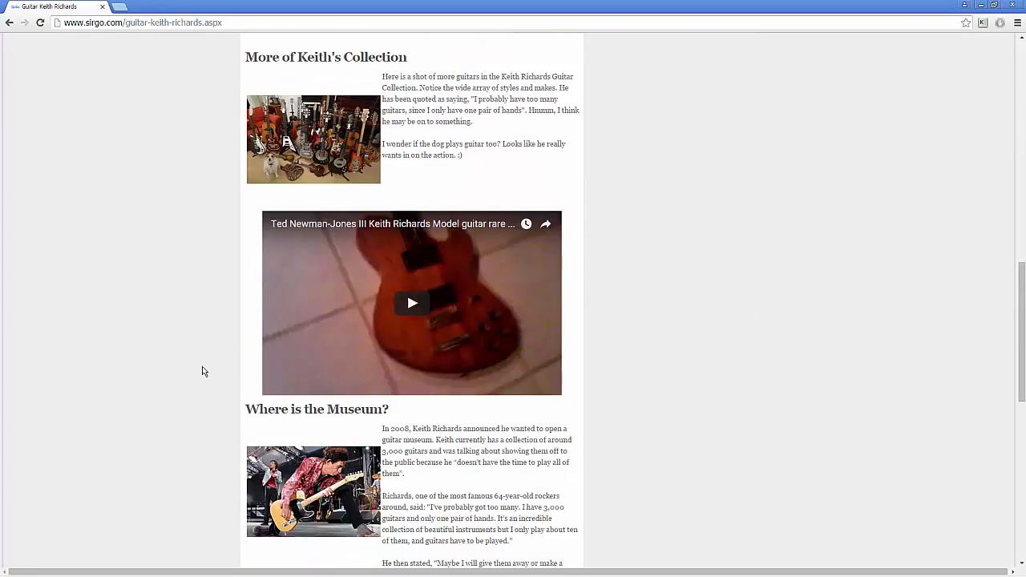
scroll(202, 371, "up", 11)
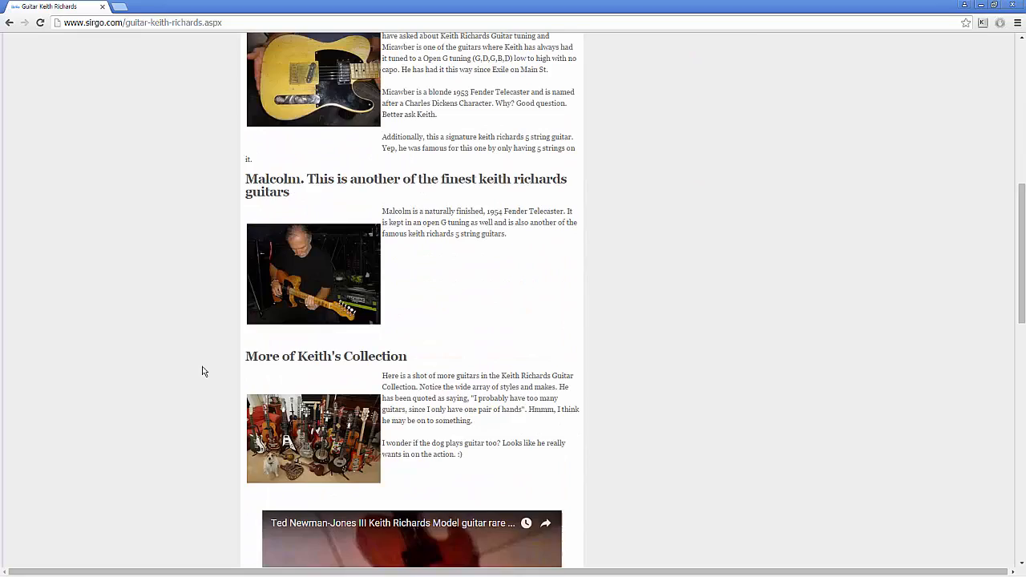
scroll(202, 371, "up", 3)
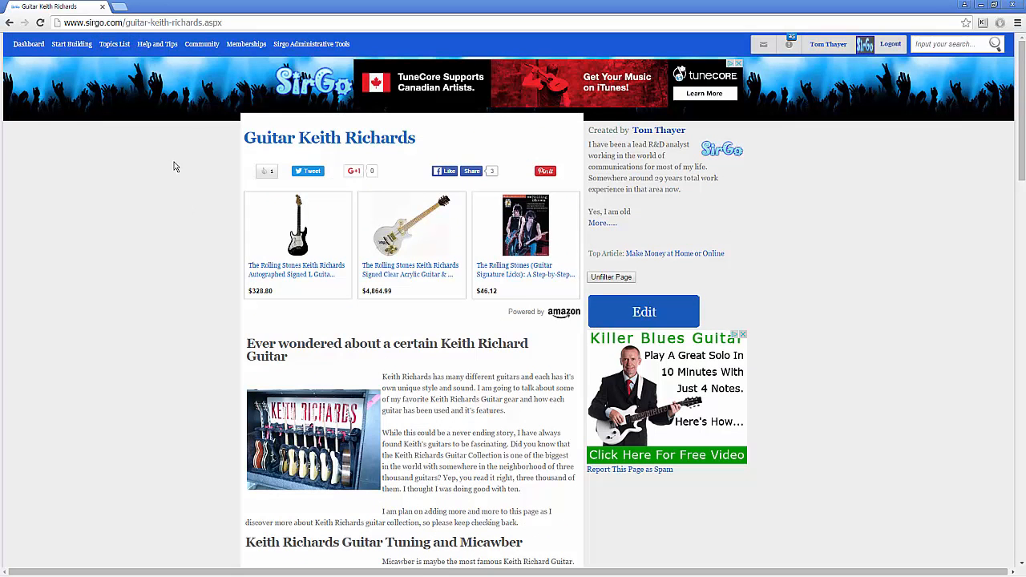
Copy the page's URL, switch to Facebook's Open Graph Object Debugger in Firefox, fetch new scrape information for it, and review the share preview
left_click(241, 25)
key("ctrl+c")
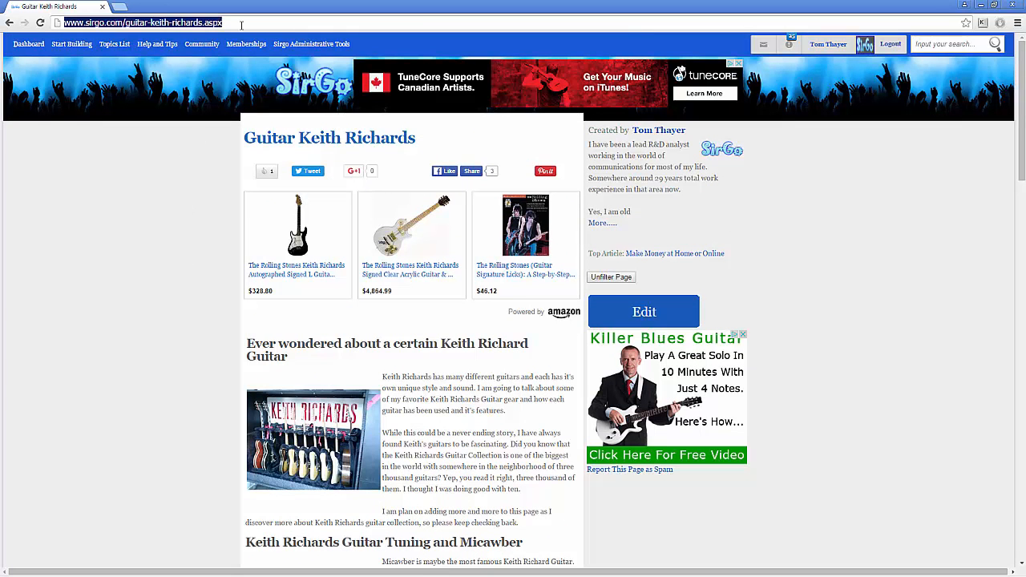
key("alt+Tab")
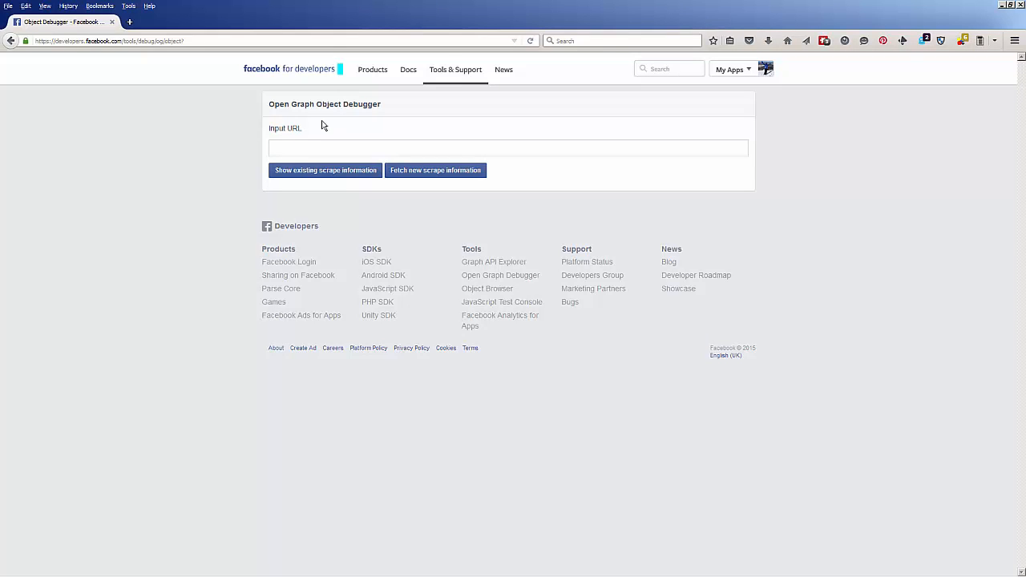
key("ctrl+v")
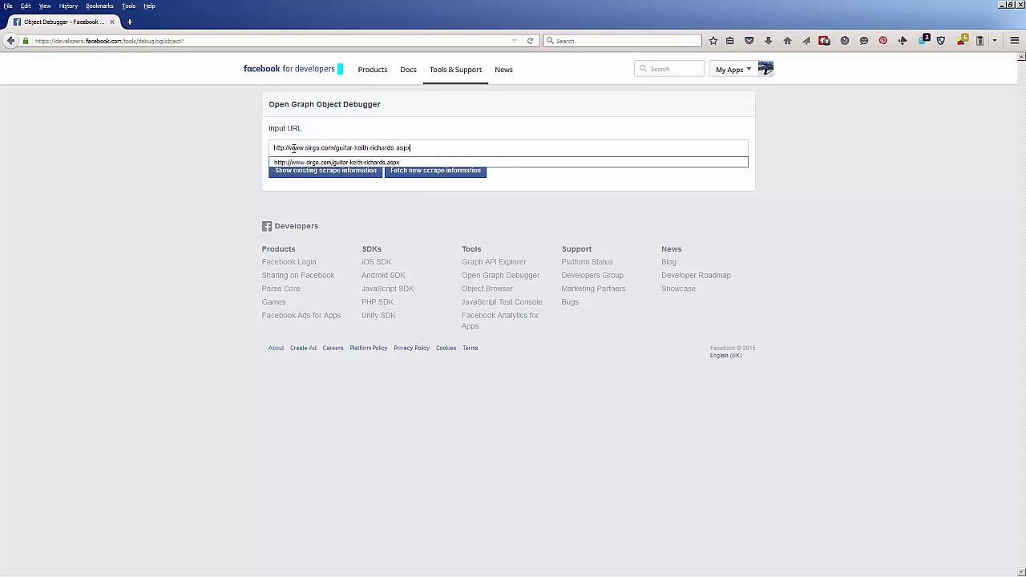
left_click(373, 180)
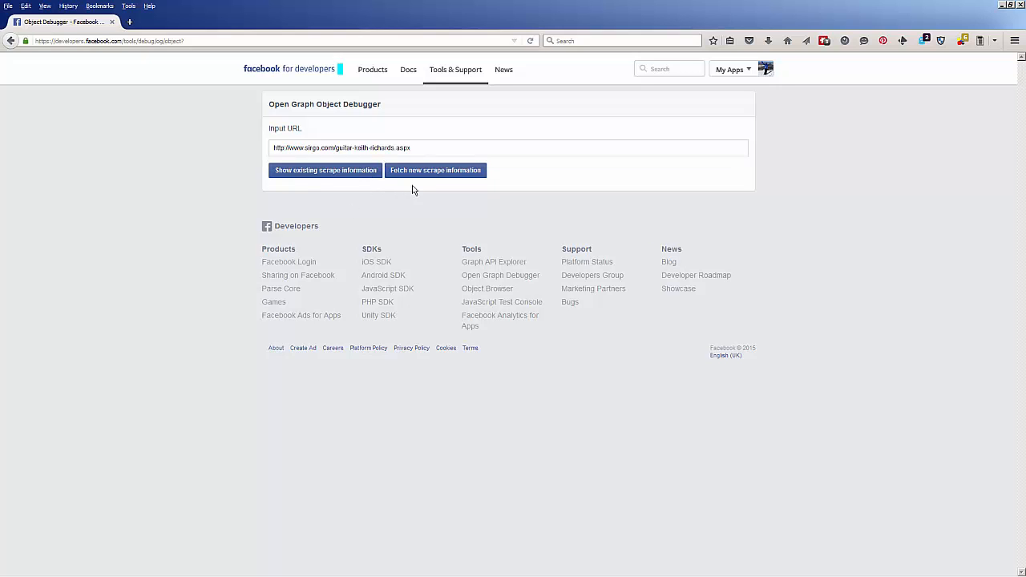
left_click(426, 174)
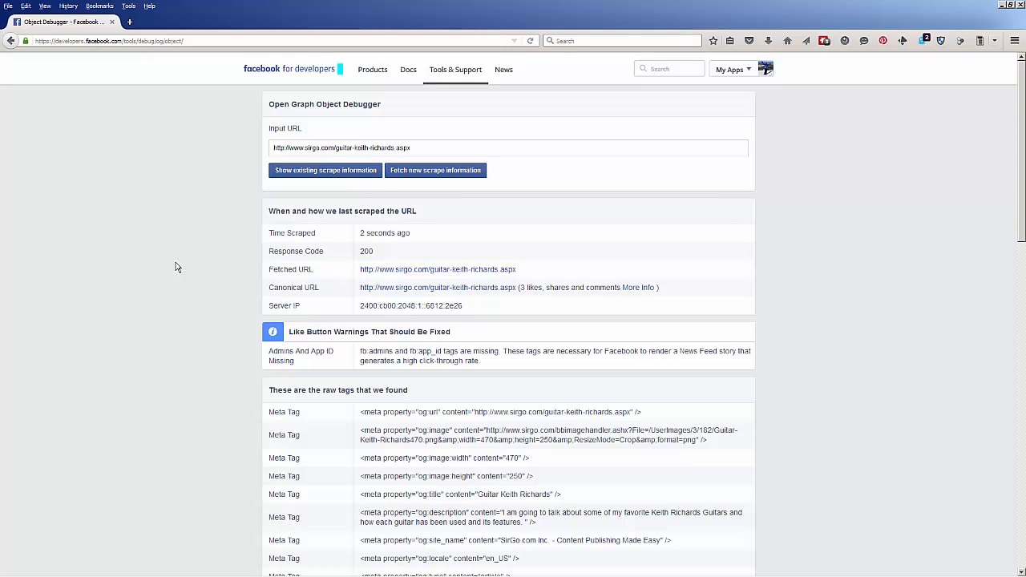
scroll(177, 267, "down", 5)
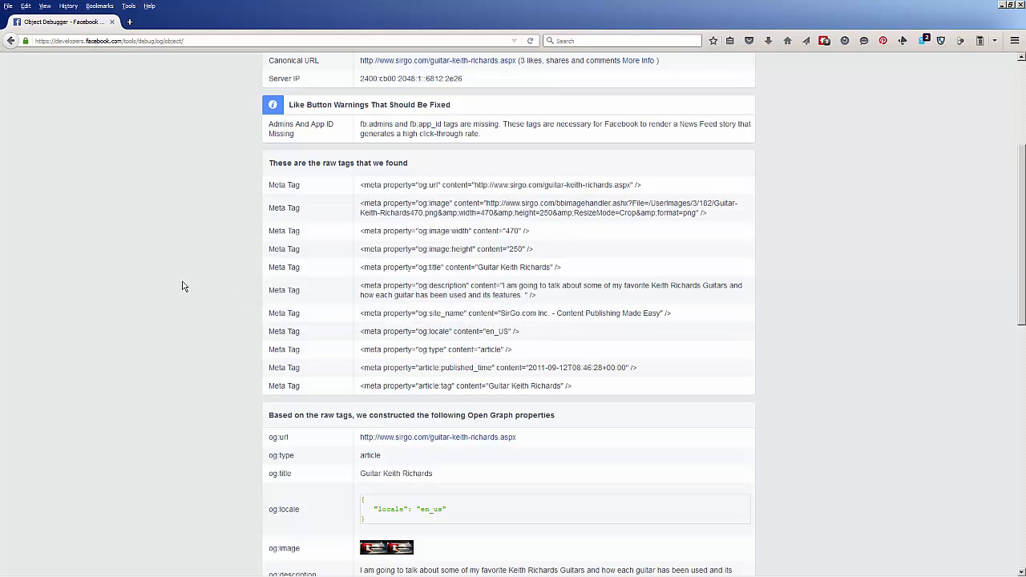
scroll(183, 286, "down", 10)
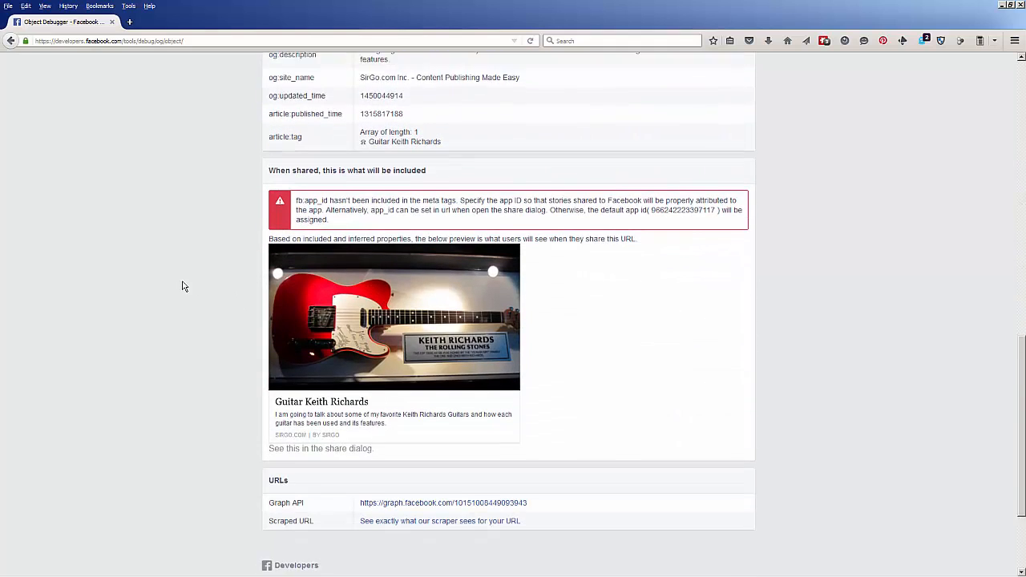
scroll(183, 286, "down", 1)
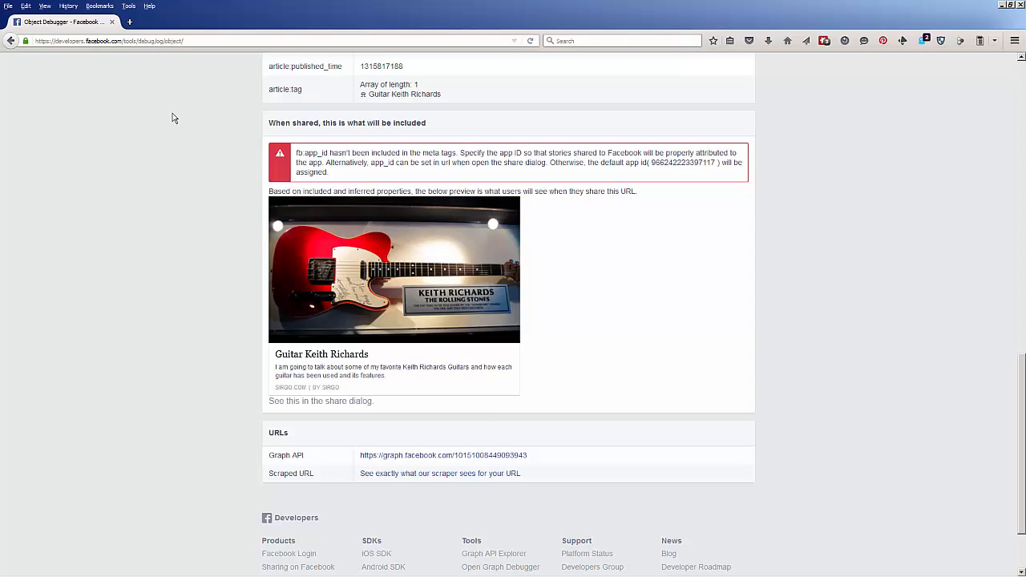
Switch back to SirGo in Chrome and open the Guitar Keith Richards topic's page settings from the dashboard
key("alt+Tab")
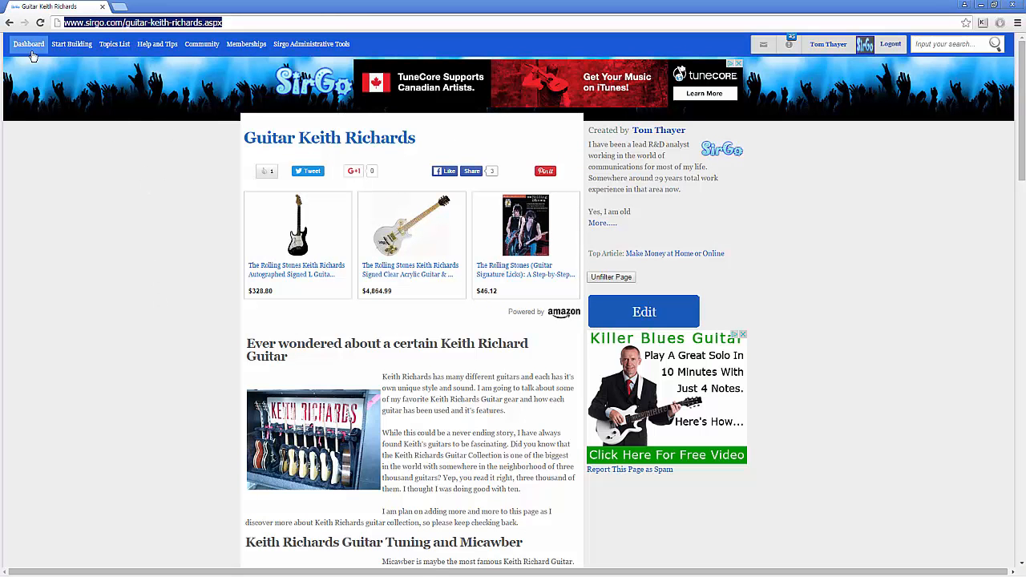
left_click(28, 51)
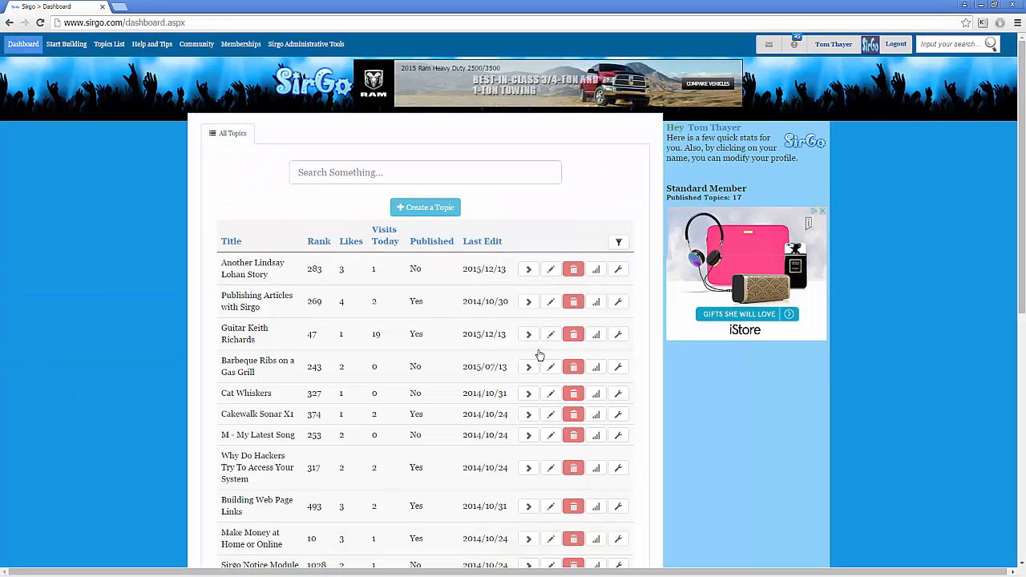
left_click(619, 338)
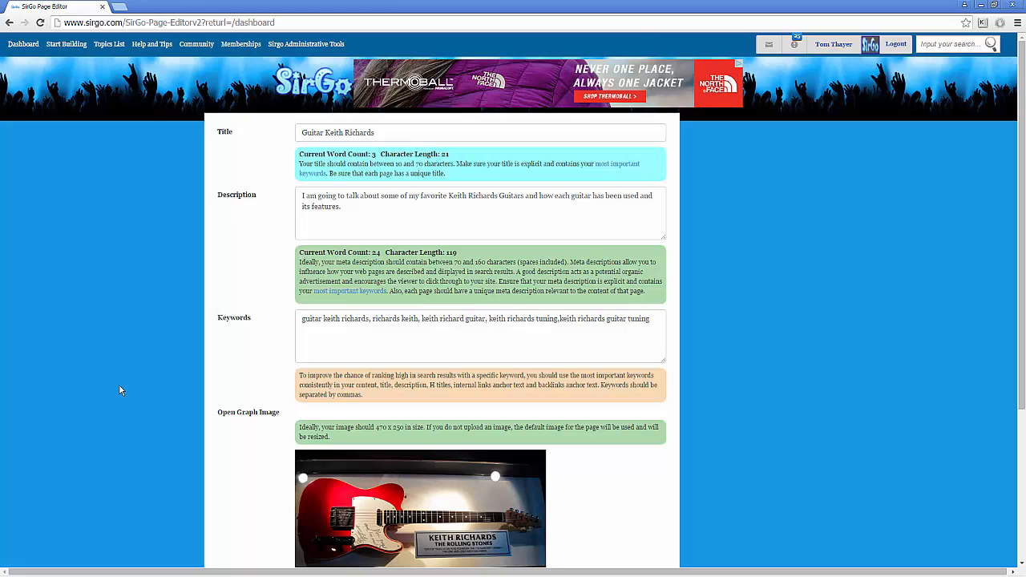
mouse_move(679, 573)
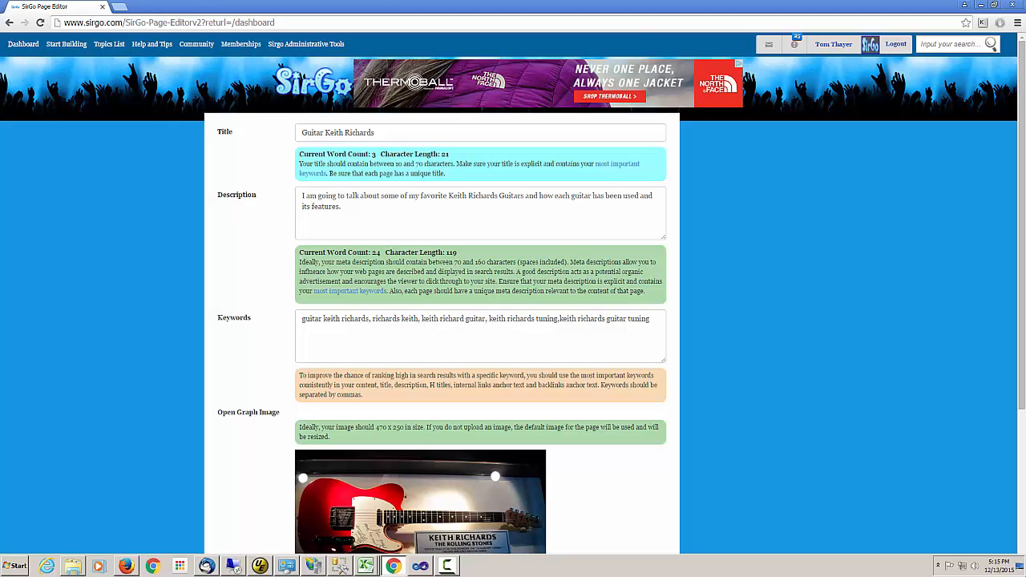
left_click(453, 566)
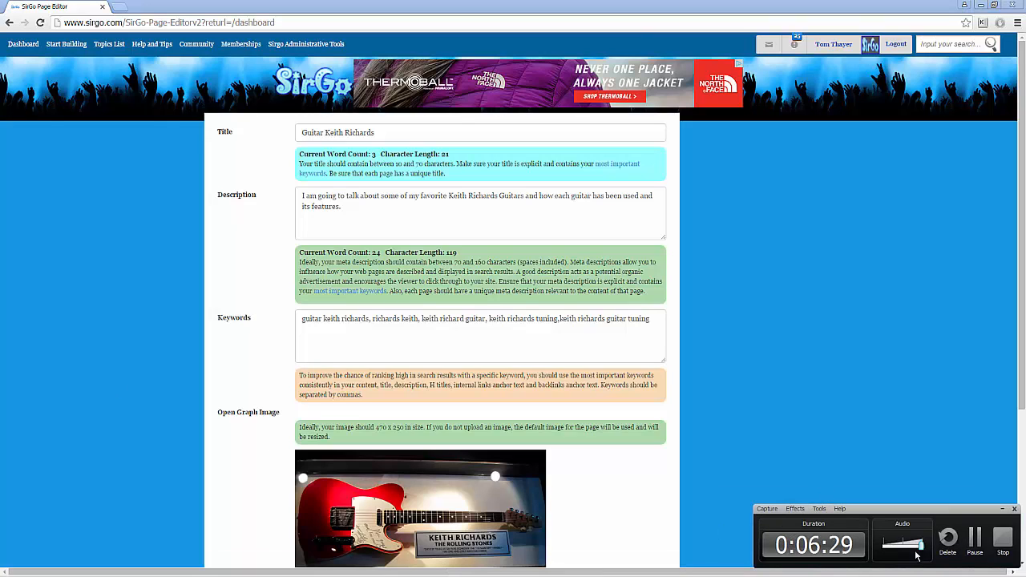